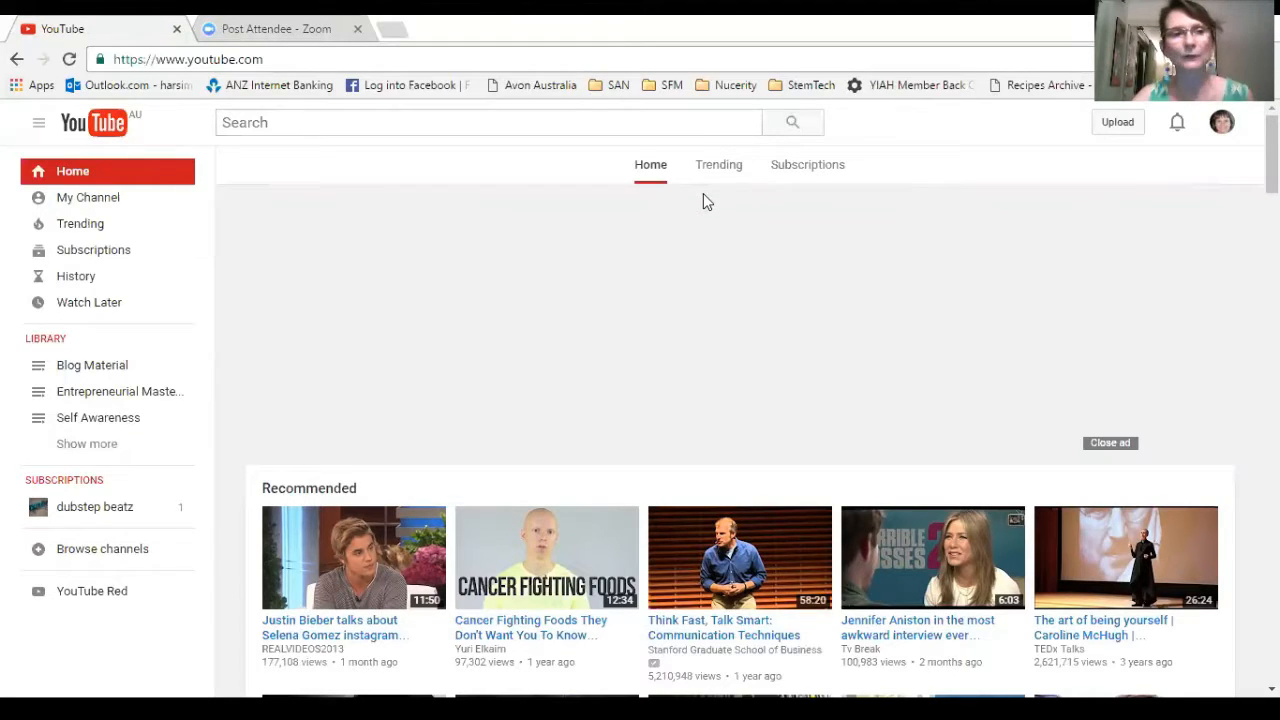
Step: Go to your own channel page and open its Video Manager
click(105, 197)
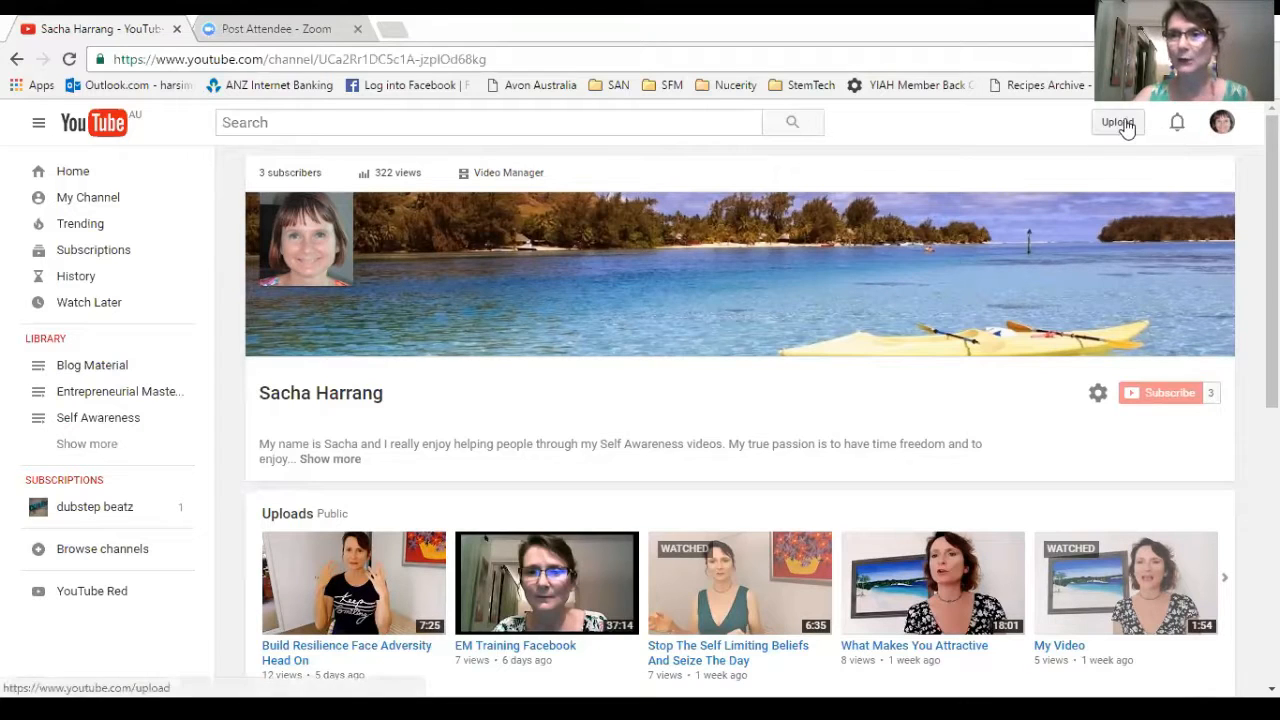
click(532, 175)
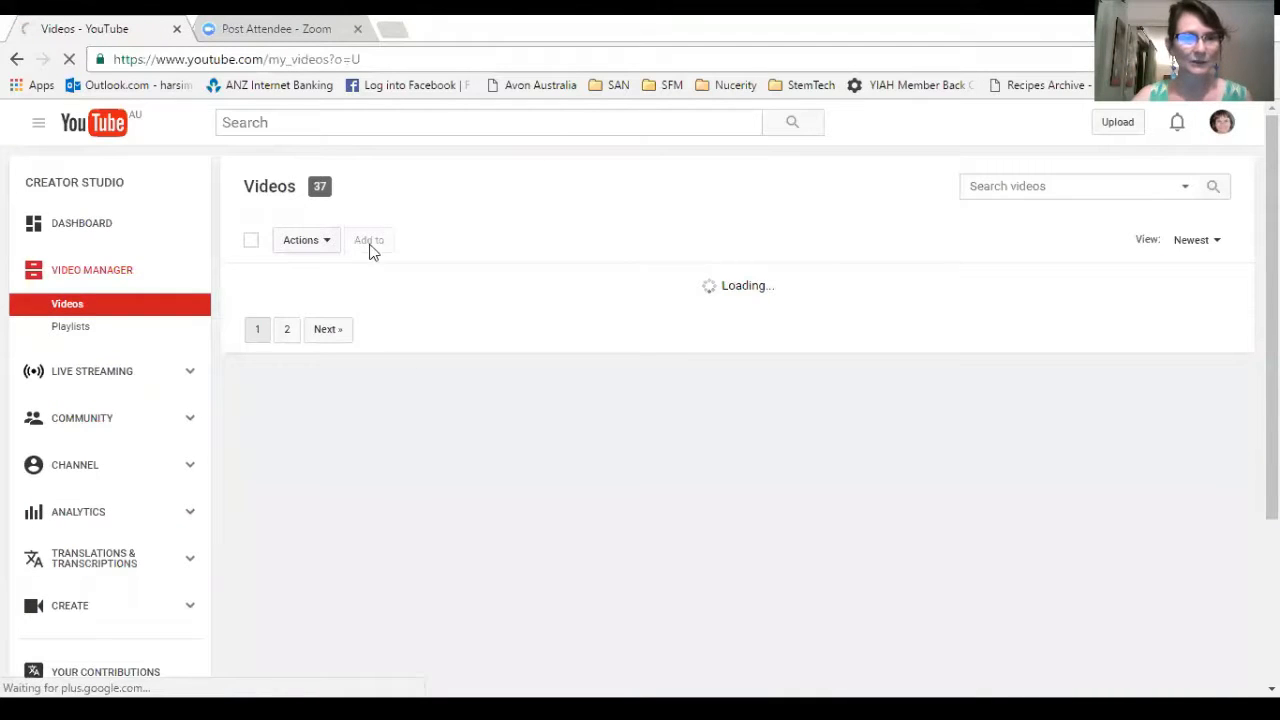
Step: Look through the list of uploaded videos in the Video Manager from newest to oldest
scroll(718, 377, down, 20)
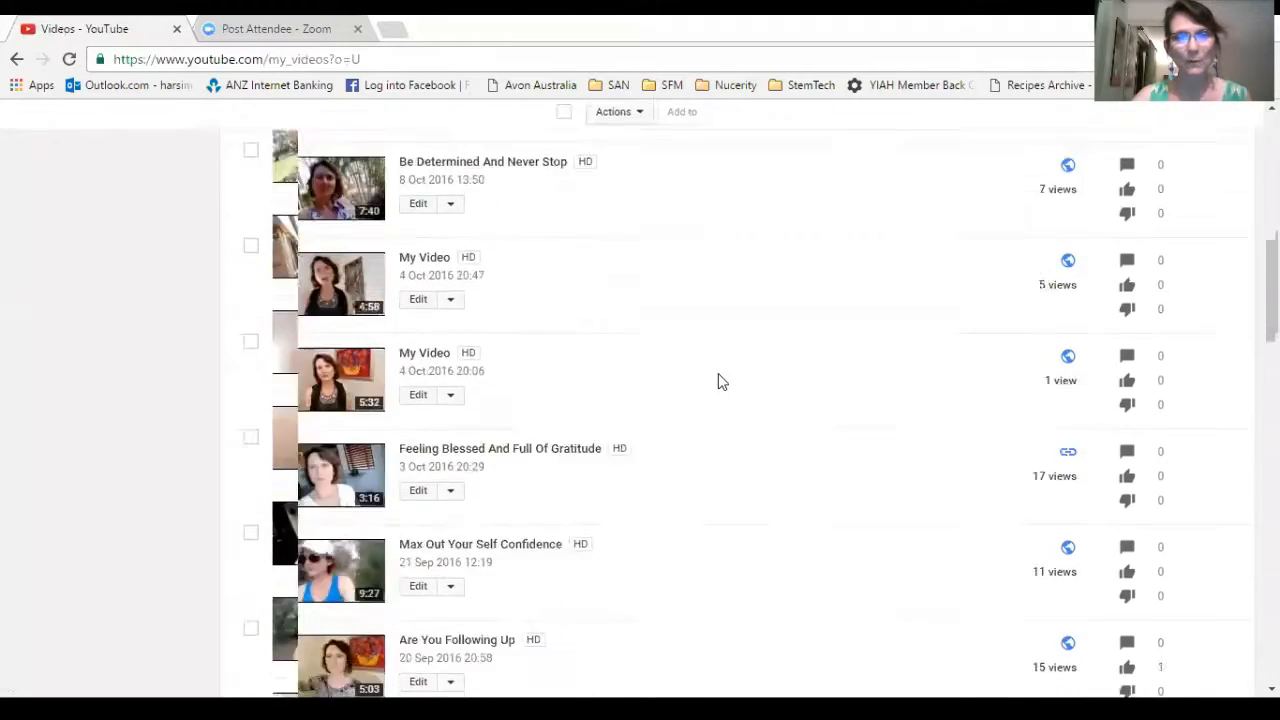
scroll(718, 377, down, 3)
scroll(718, 377, up, 20)
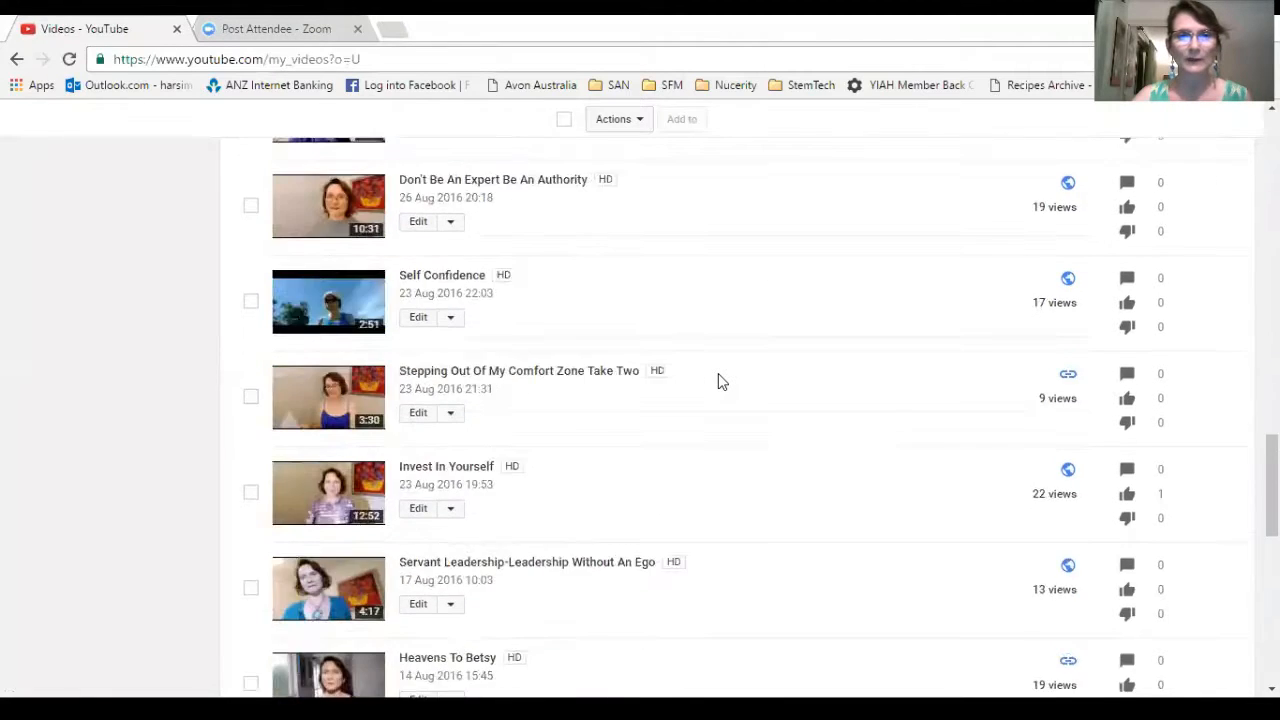
scroll(718, 377, up, 5)
scroll(718, 377, down, 3)
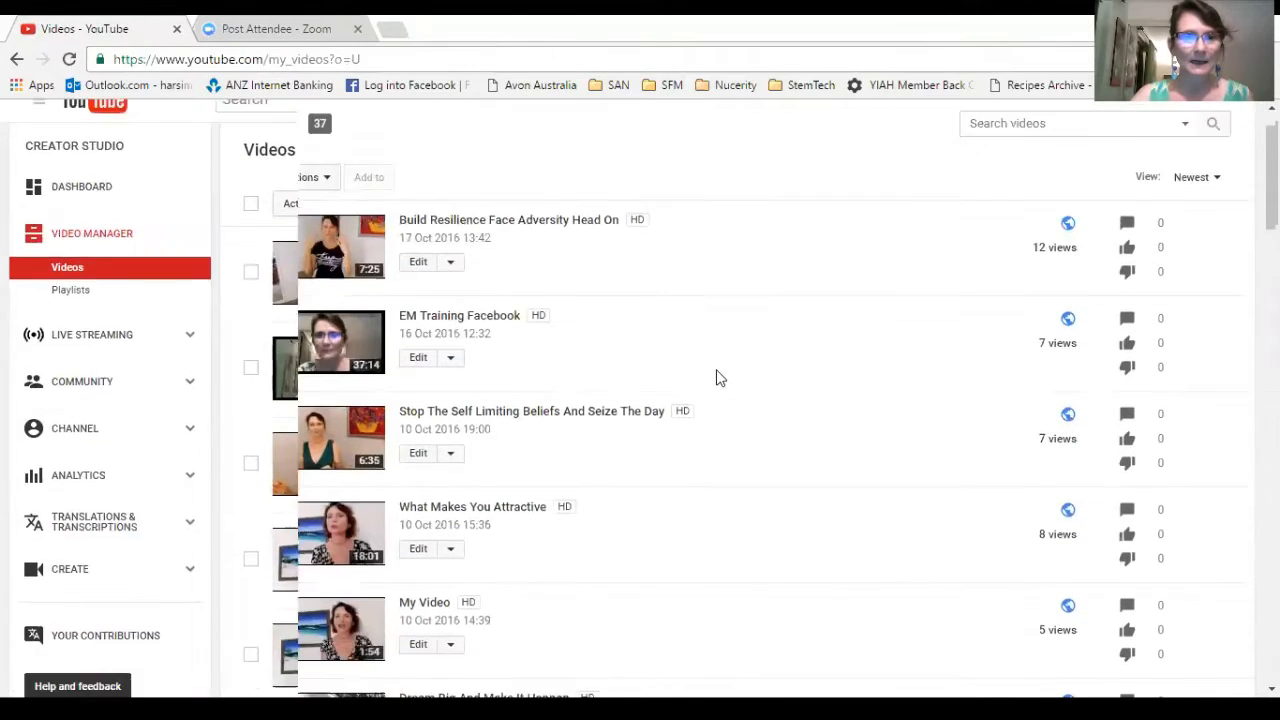
scroll(617, 317, up, 1)
scroll(617, 317, up, 2)
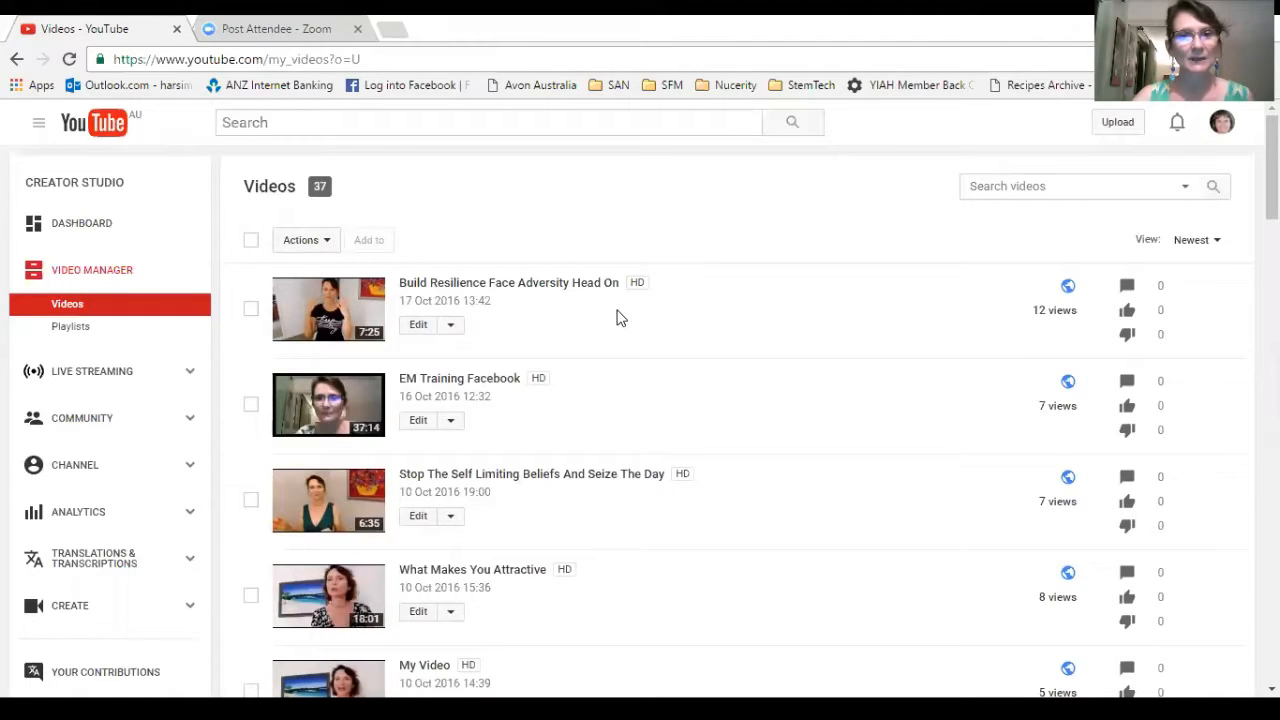
scroll(617, 317, down, 1)
scroll(617, 317, up, 1)
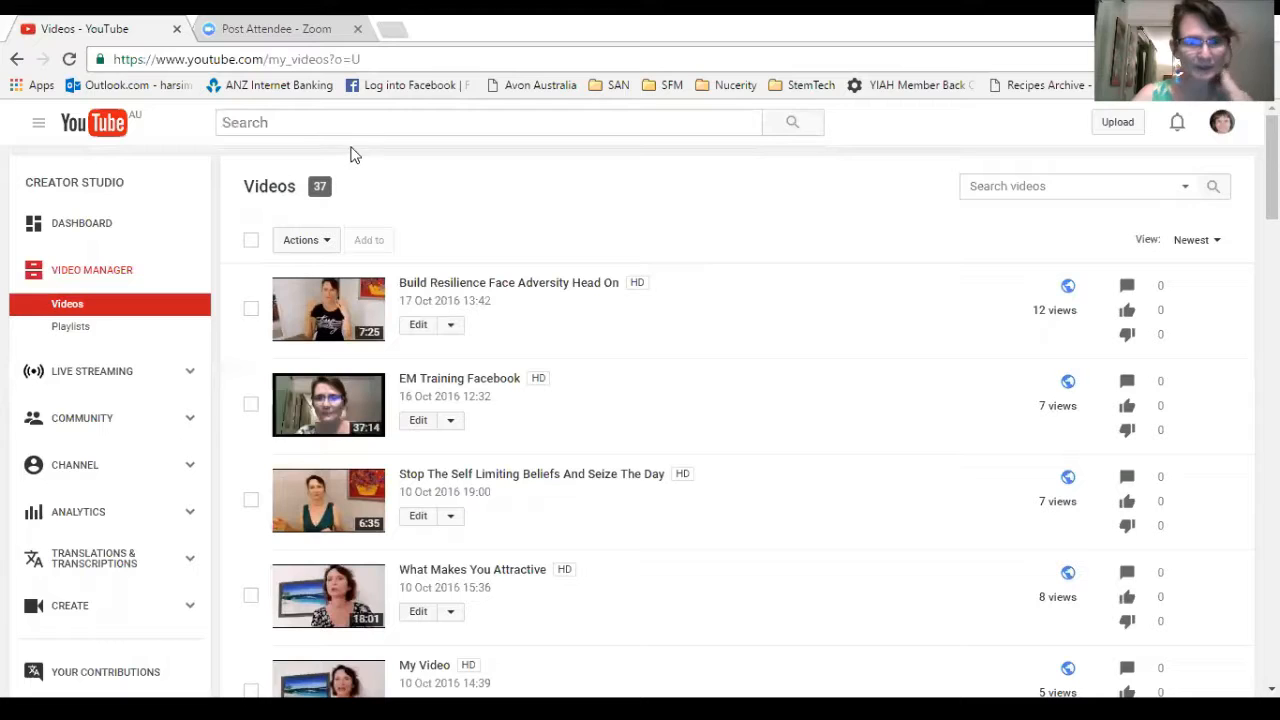
Step: Open Info & Settings for the video "Build Resilience Face Adversity Head On" and examine its thumbnail choices
click(451, 326)
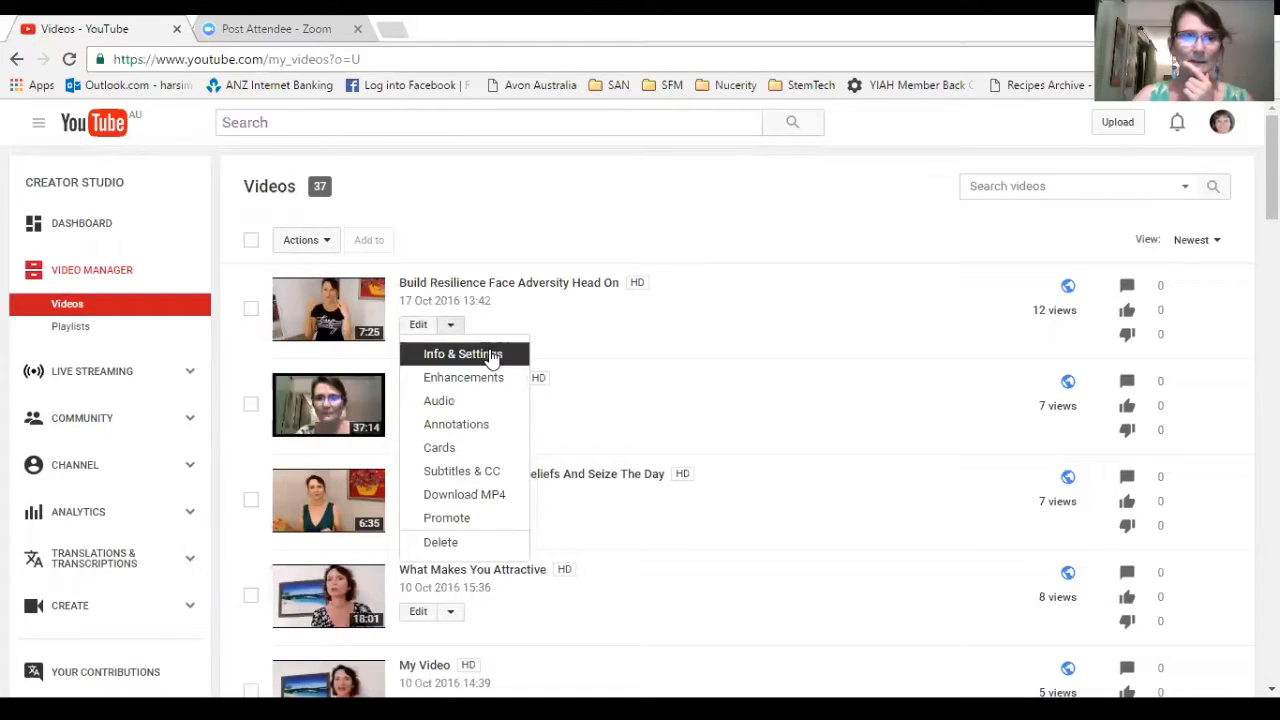
click(492, 356)
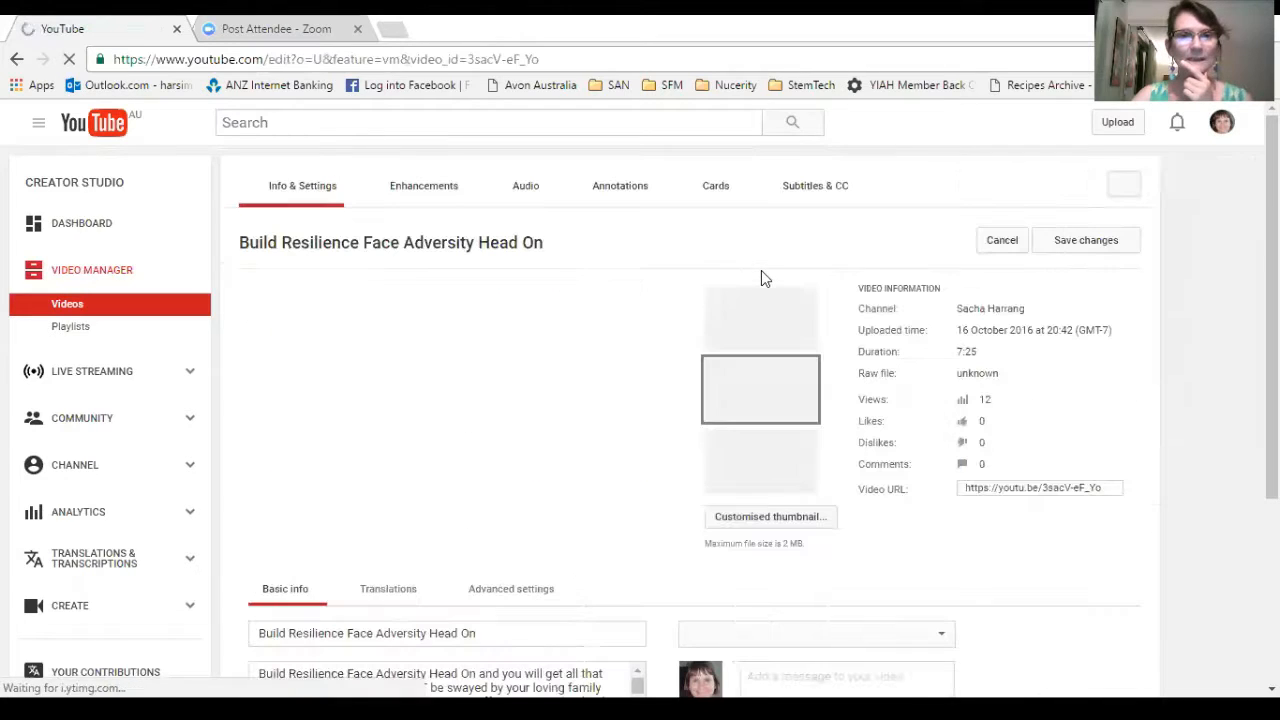
scroll(757, 274, down, 1)
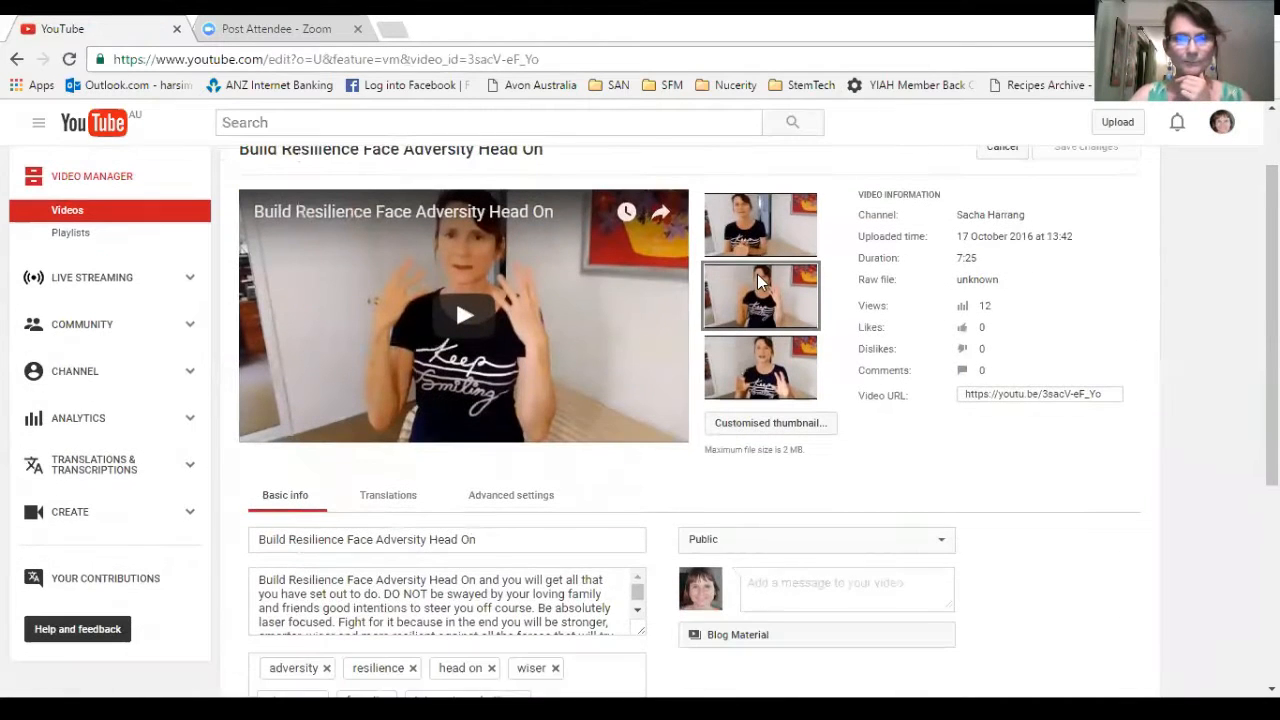
mouse_move(768, 222)
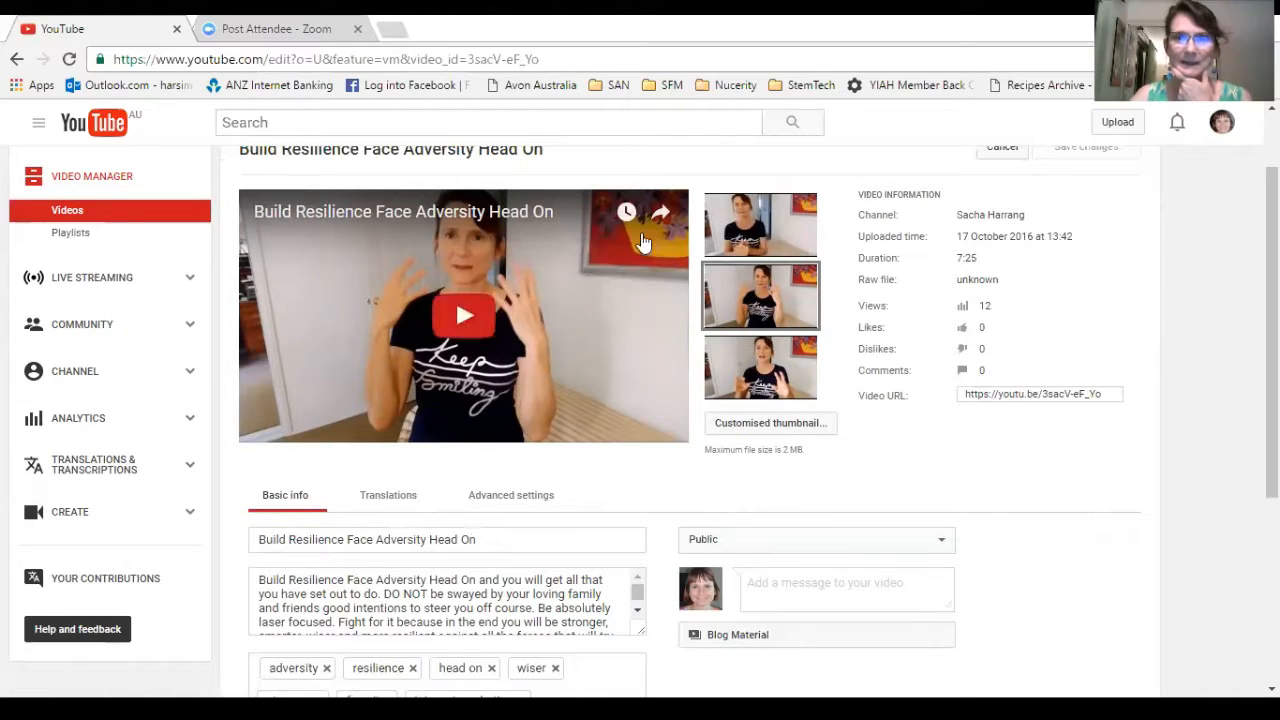
mouse_move(729, 198)
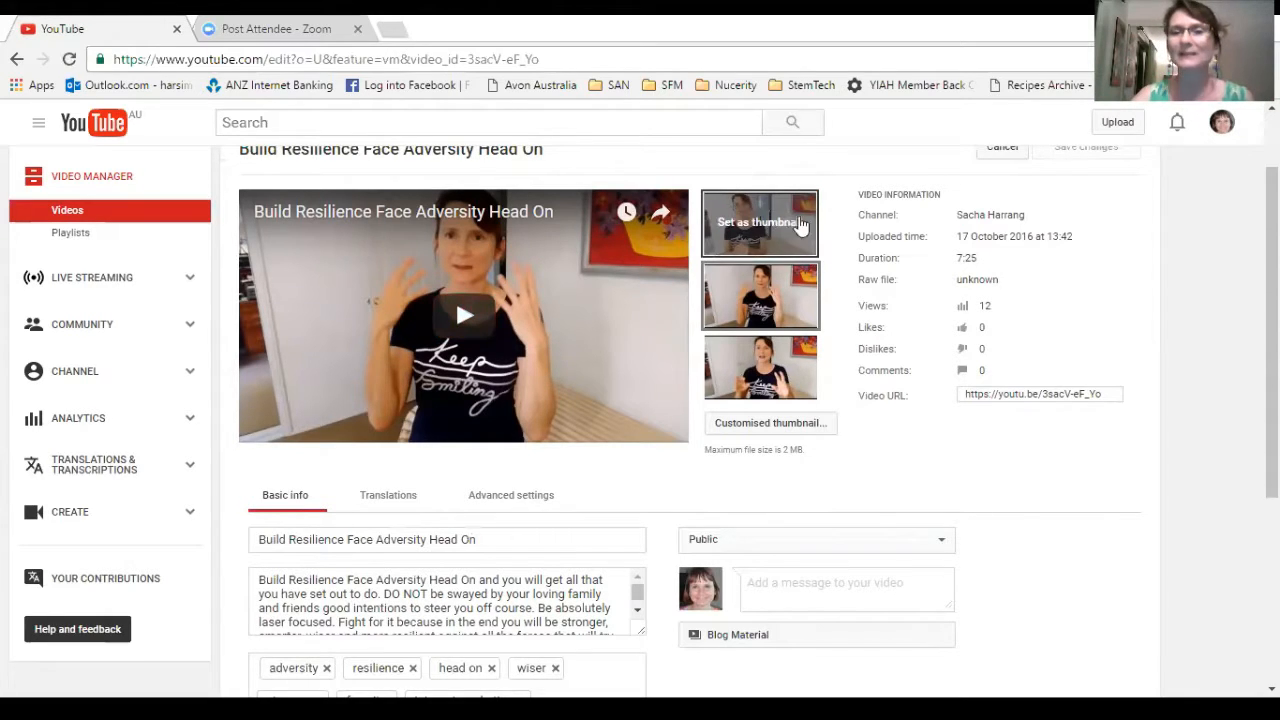
mouse_move(760, 360)
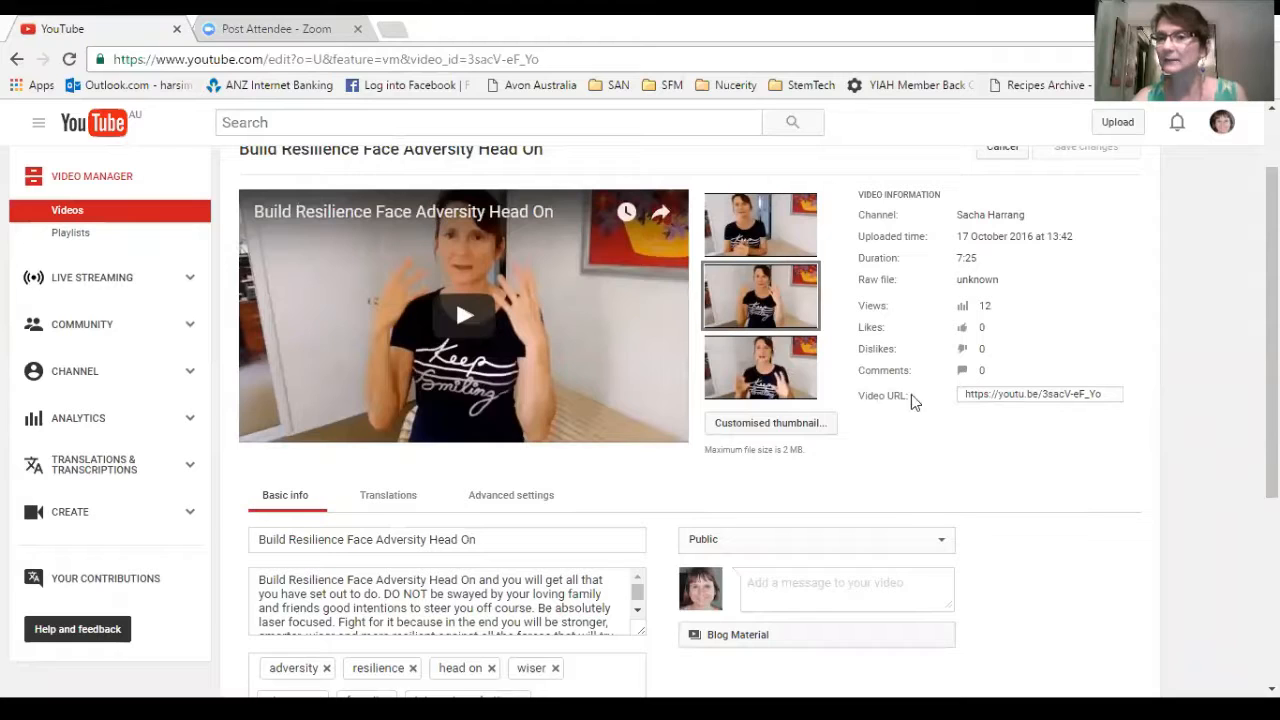
Step: Highlight the video's URL in the video information and the text of its title field
drag(966, 397, 1109, 404)
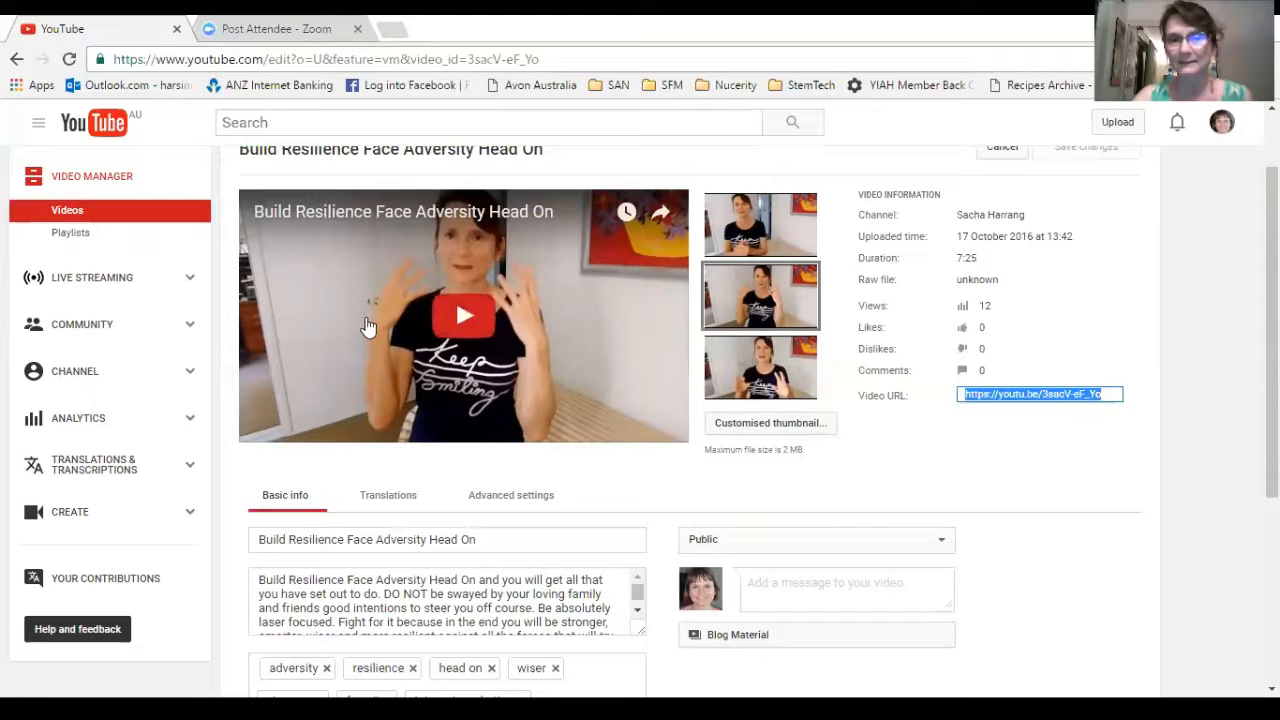
scroll(585, 289, down, 1)
scroll(585, 289, down, 1)
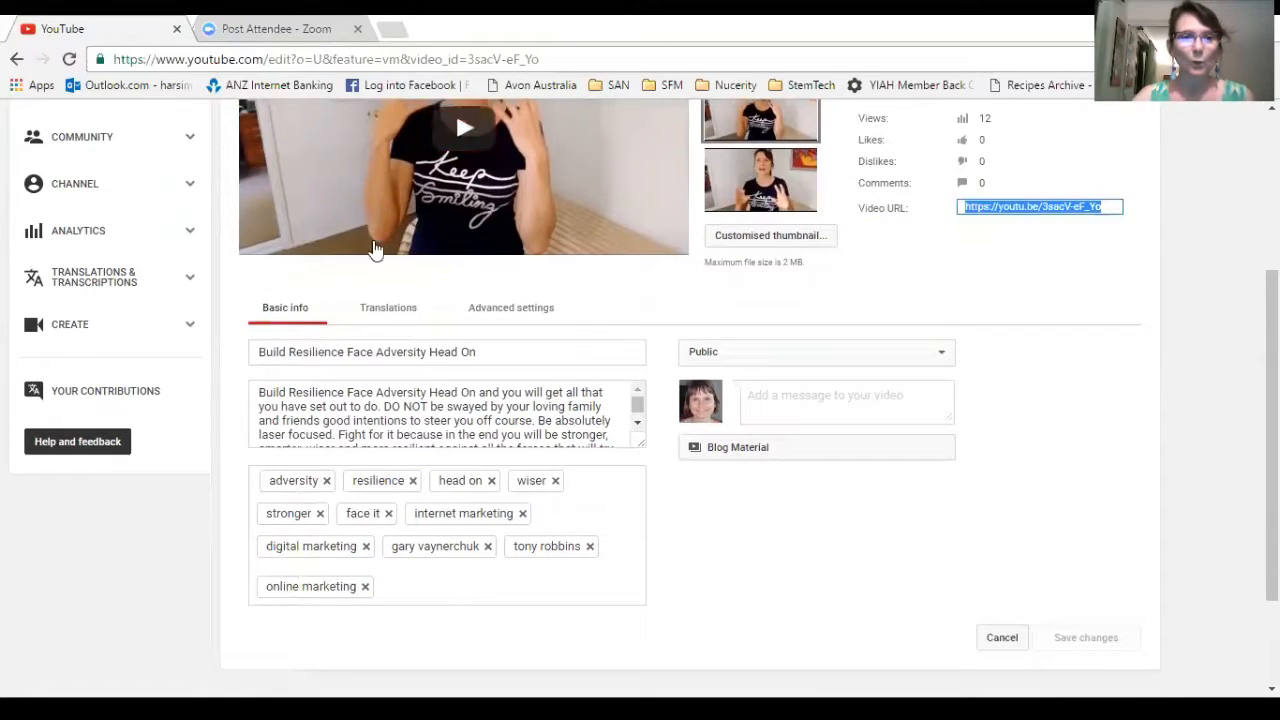
drag(257, 349, 480, 362)
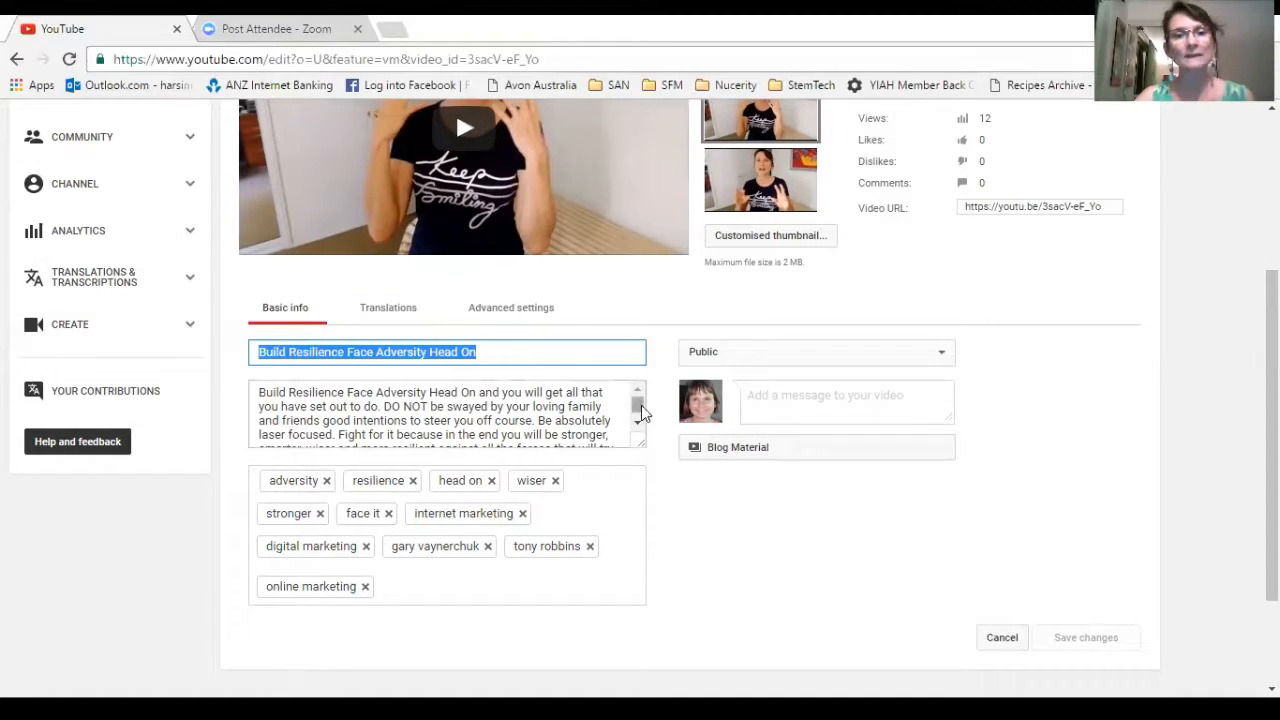
Step: Examine the text in the video's description field under Basic info
drag(637, 403, 640, 397)
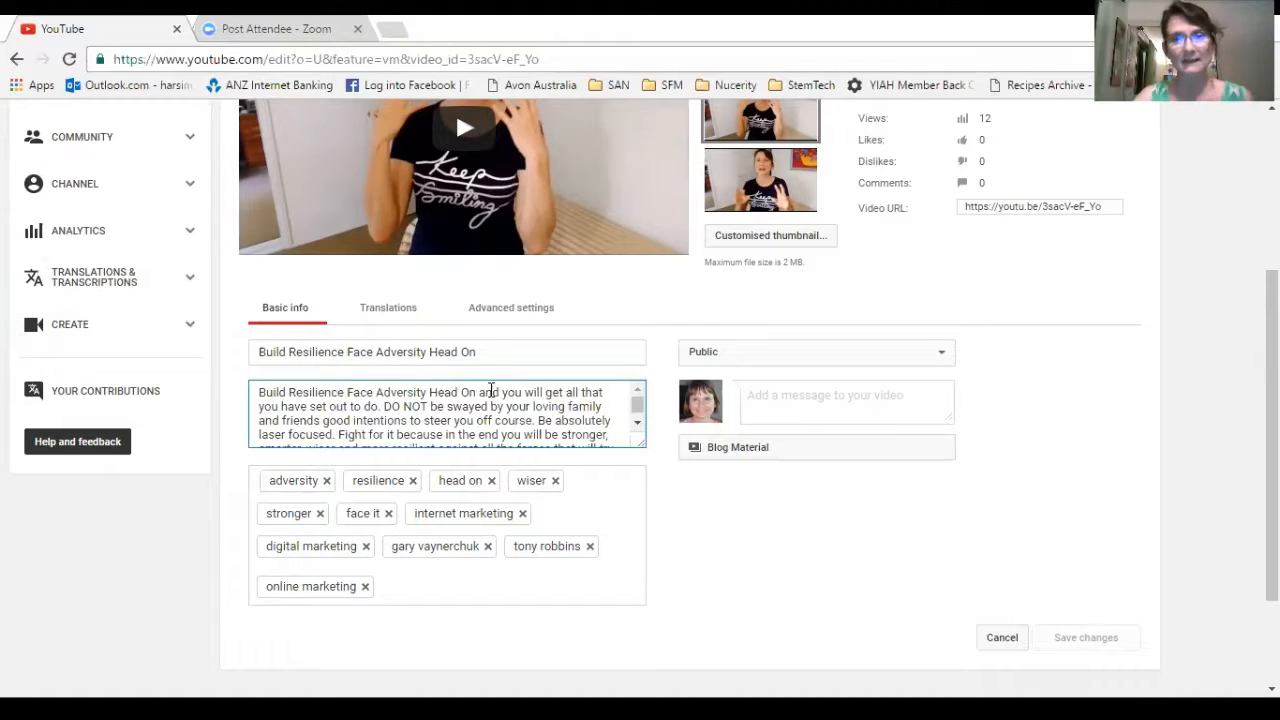
click(641, 422)
click(638, 389)
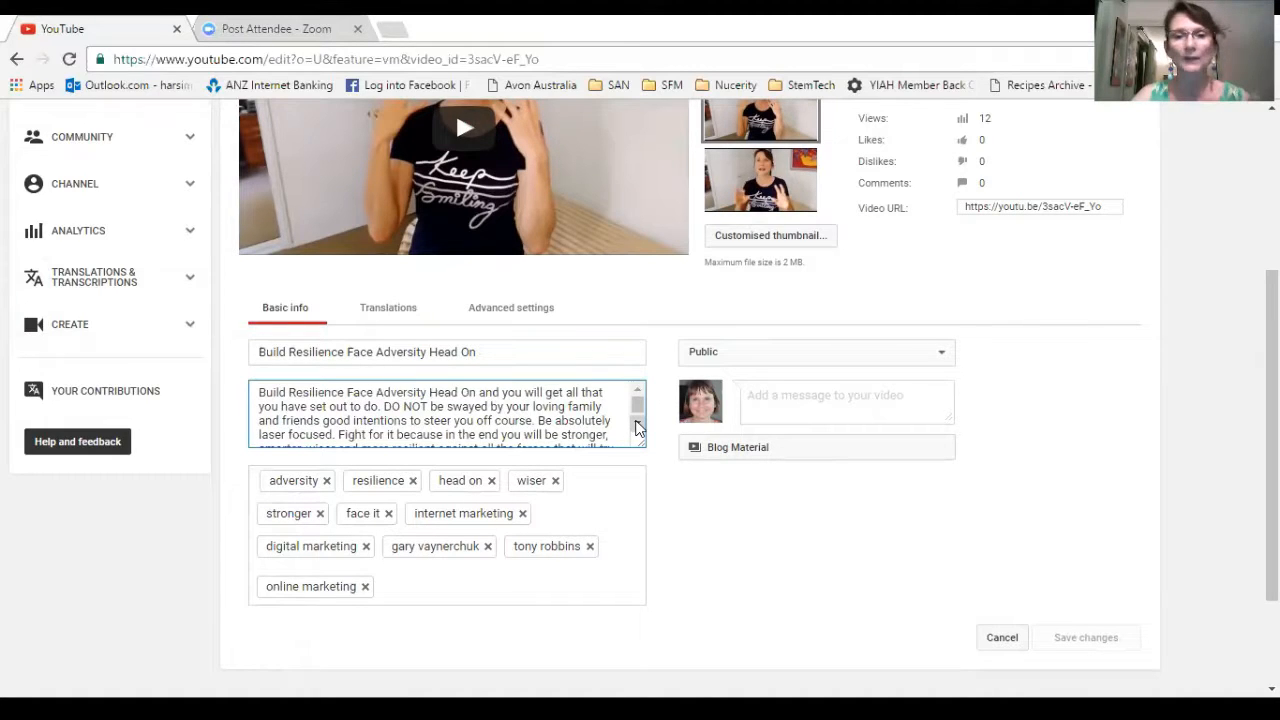
click(638, 427)
click(638, 427)
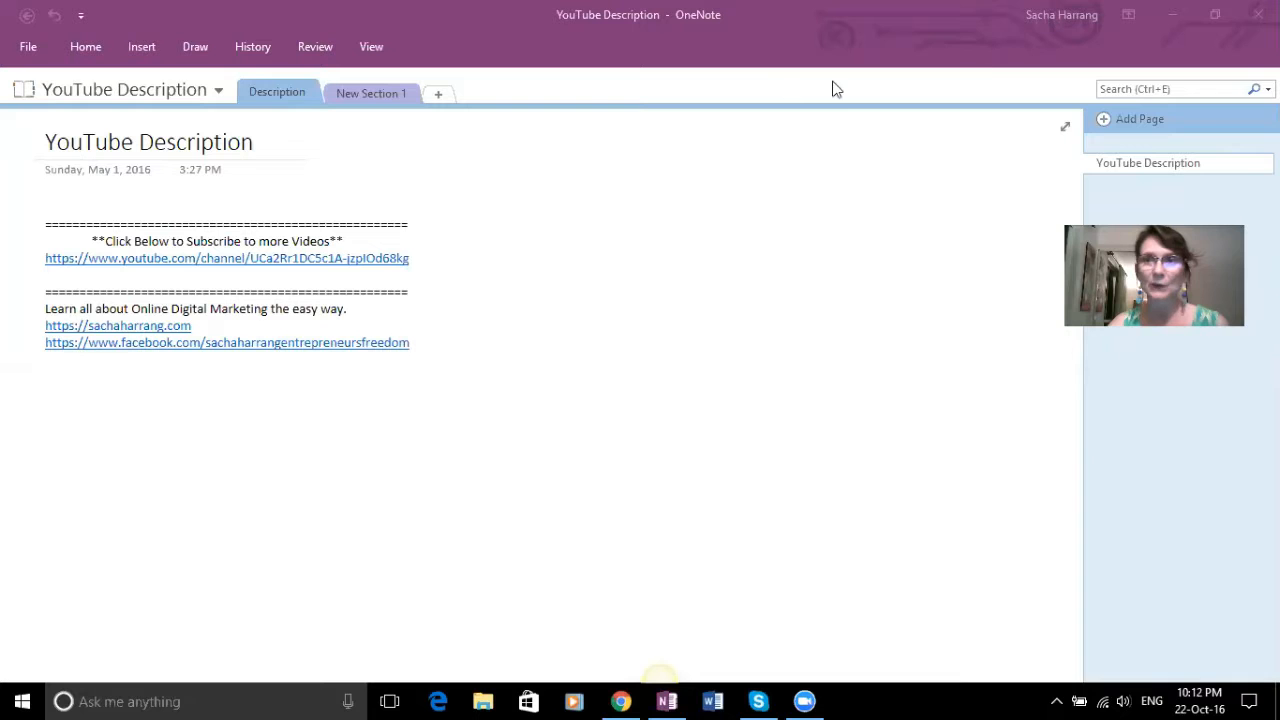
Step: Close the YouTube Description note in OneNote and read the video's description in the browser down to its subscribe and website links
click(1258, 14)
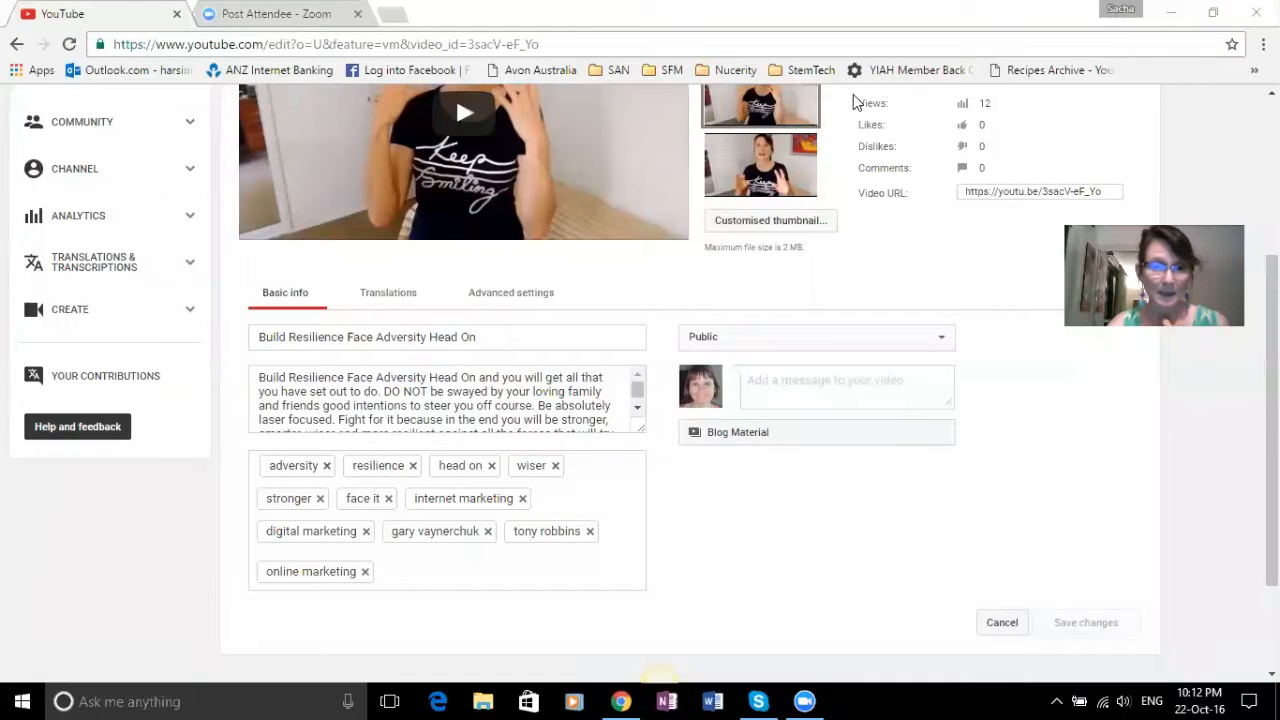
scroll(157, 403, up, 2)
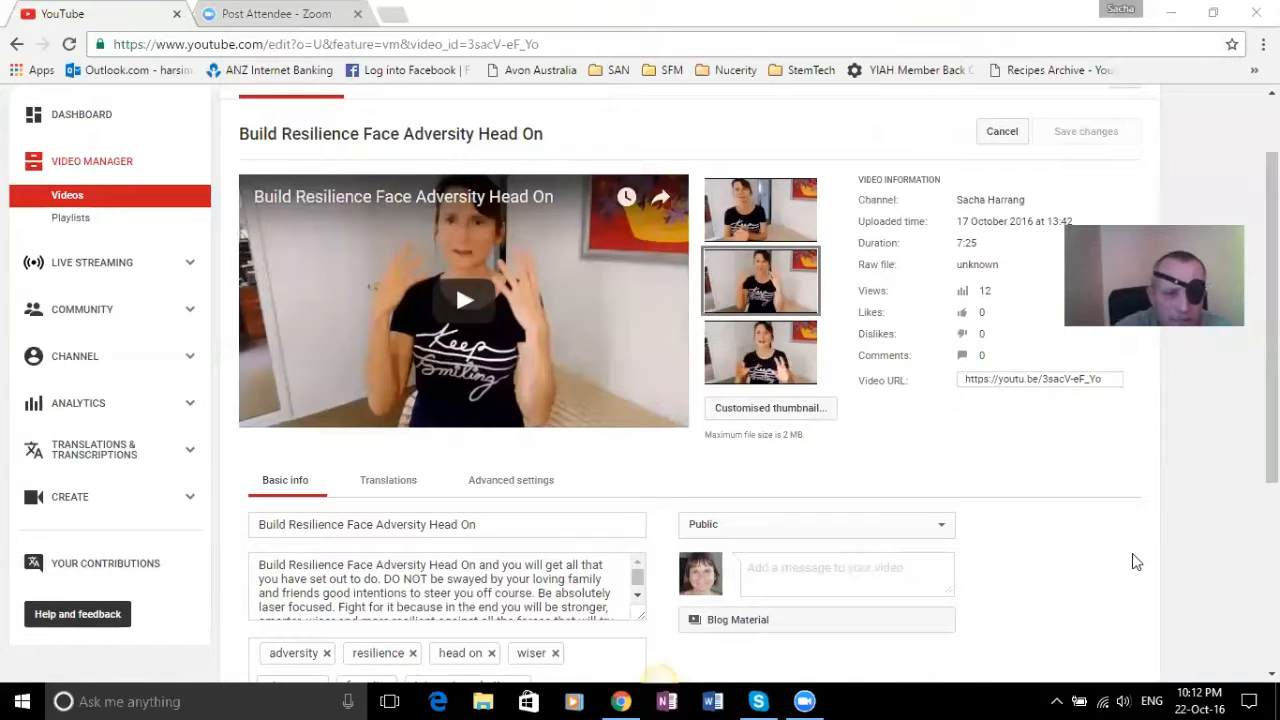
scroll(1132, 553, down, 2)
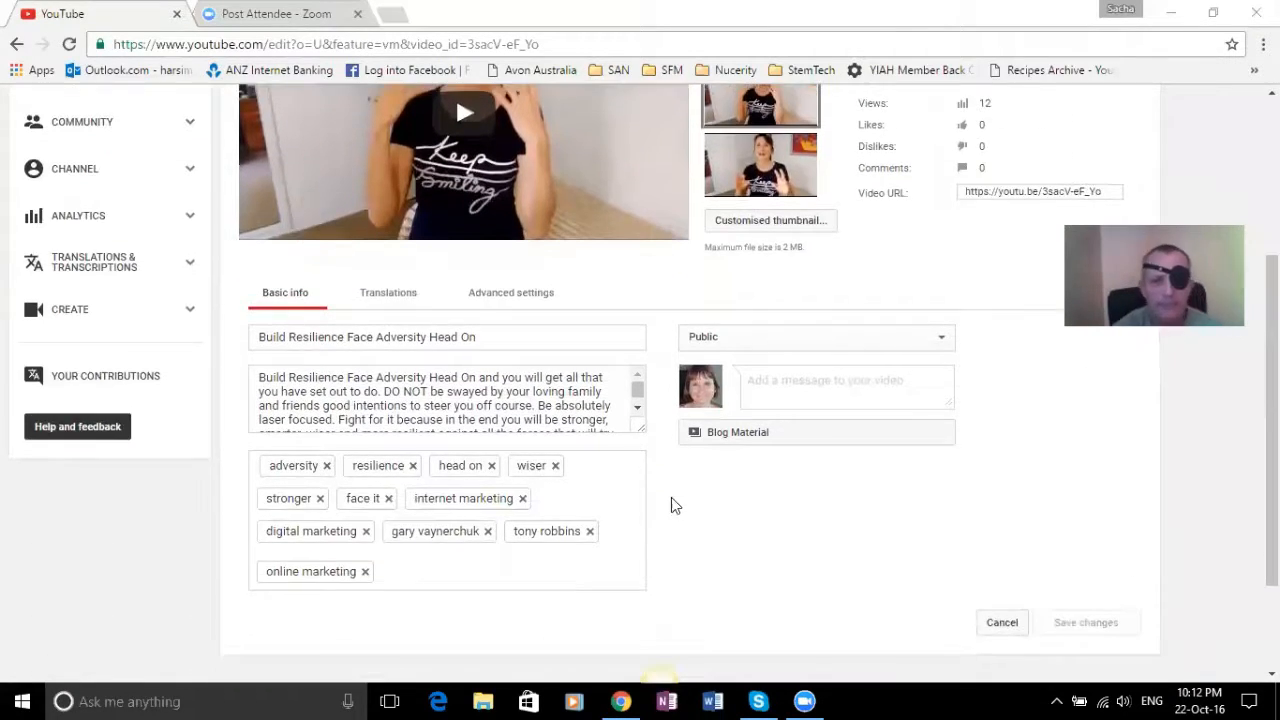
click(637, 412)
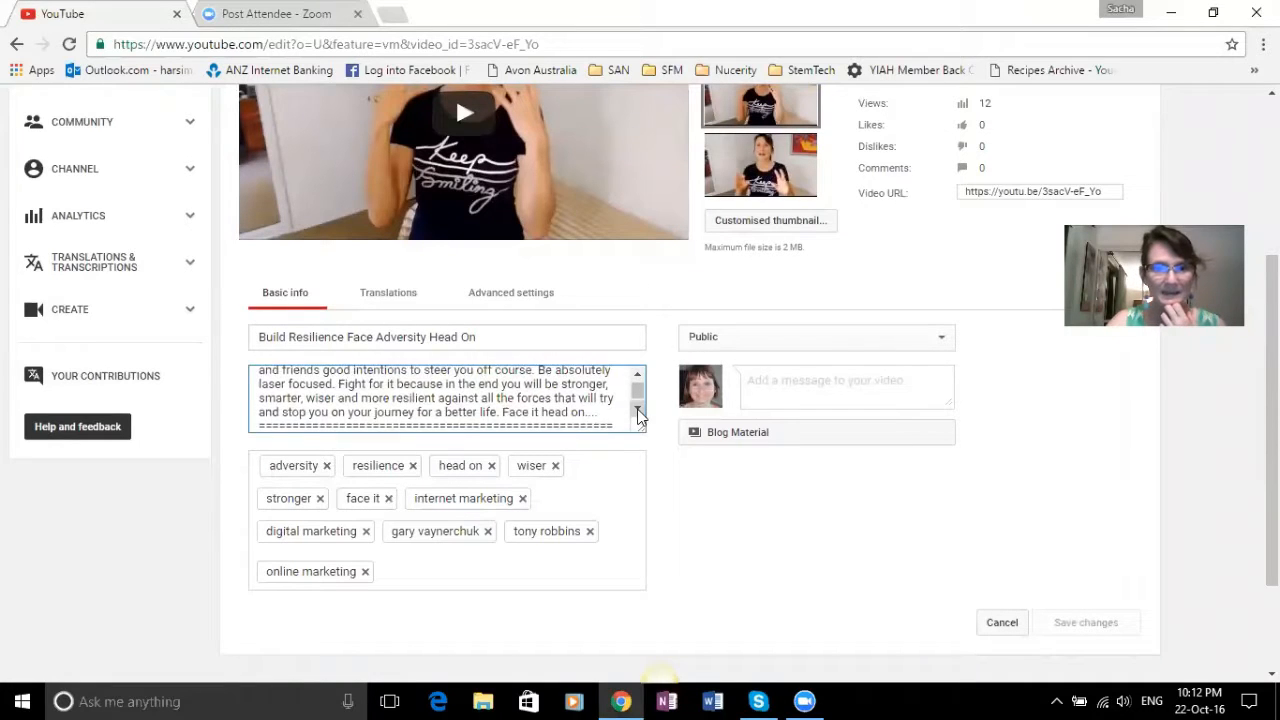
click(637, 412)
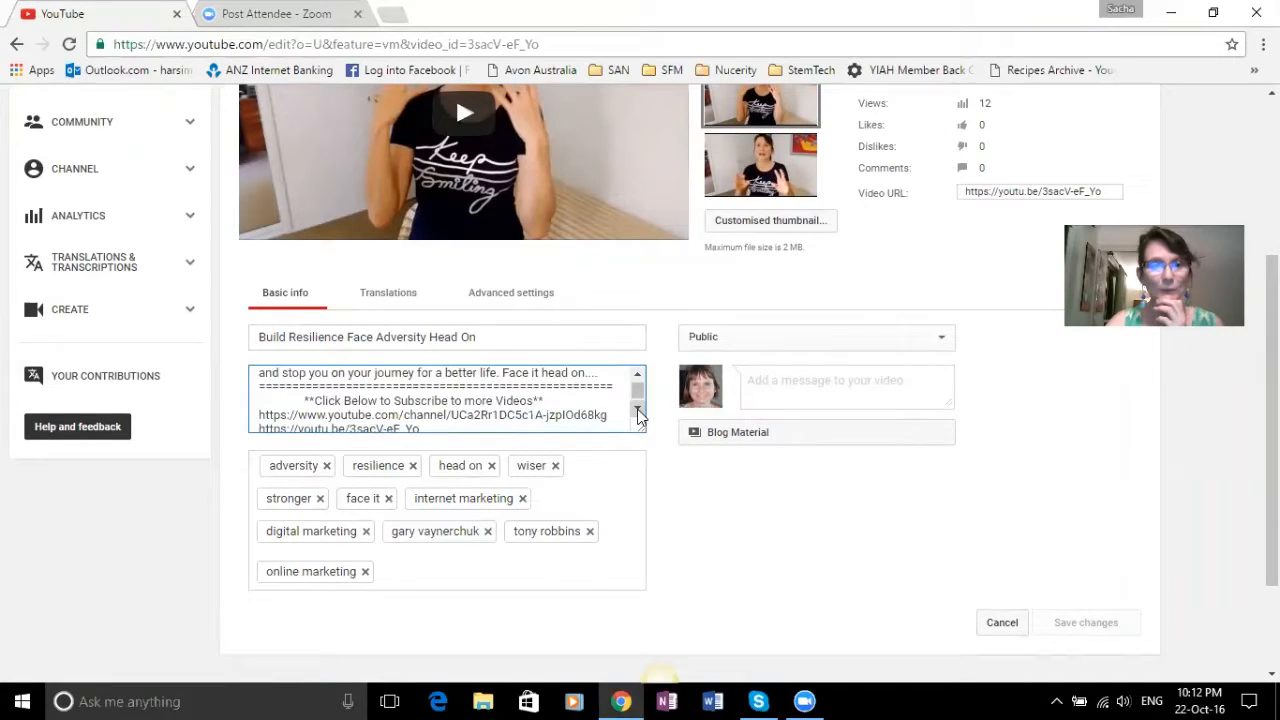
click(637, 412)
click(637, 412)
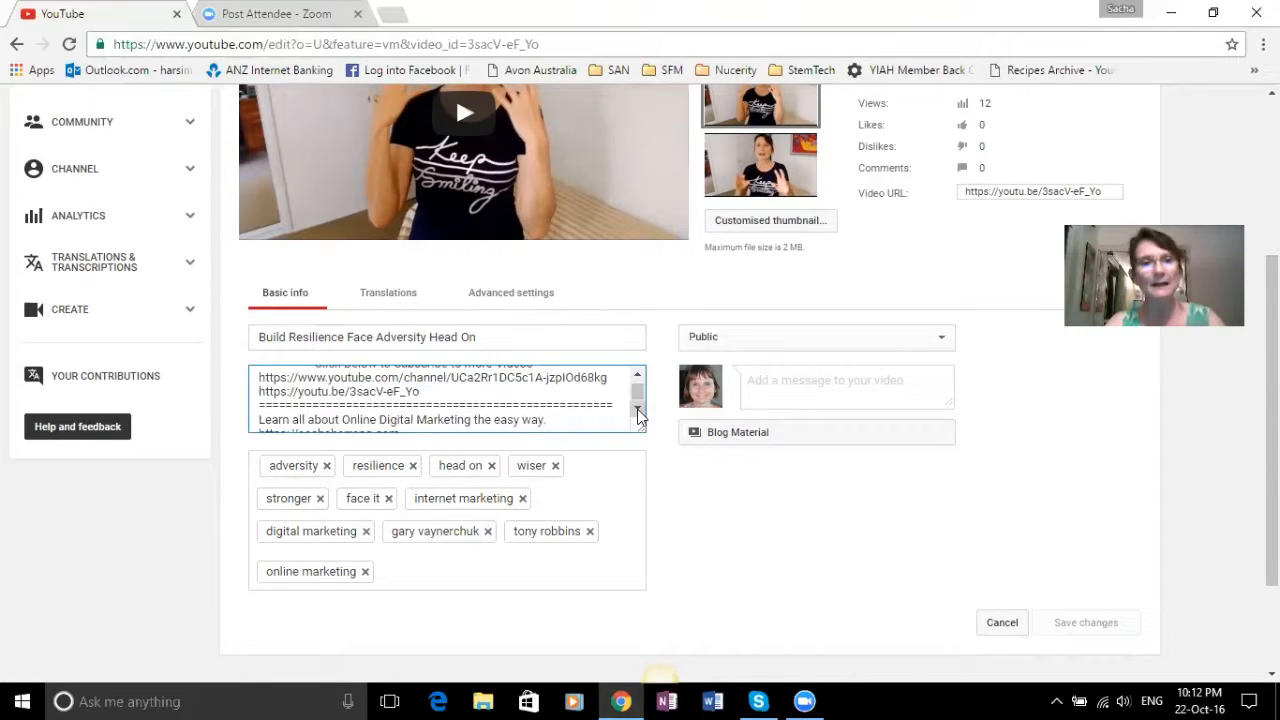
click(637, 412)
click(637, 412)
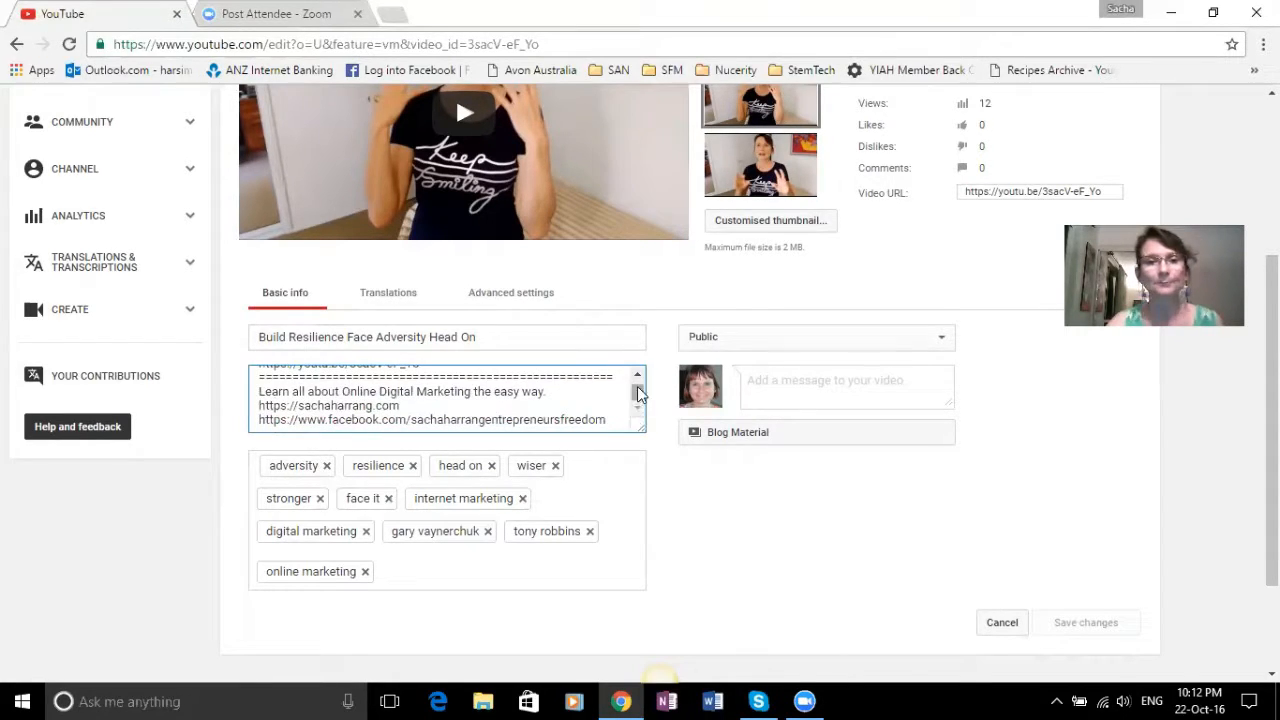
click(640, 380)
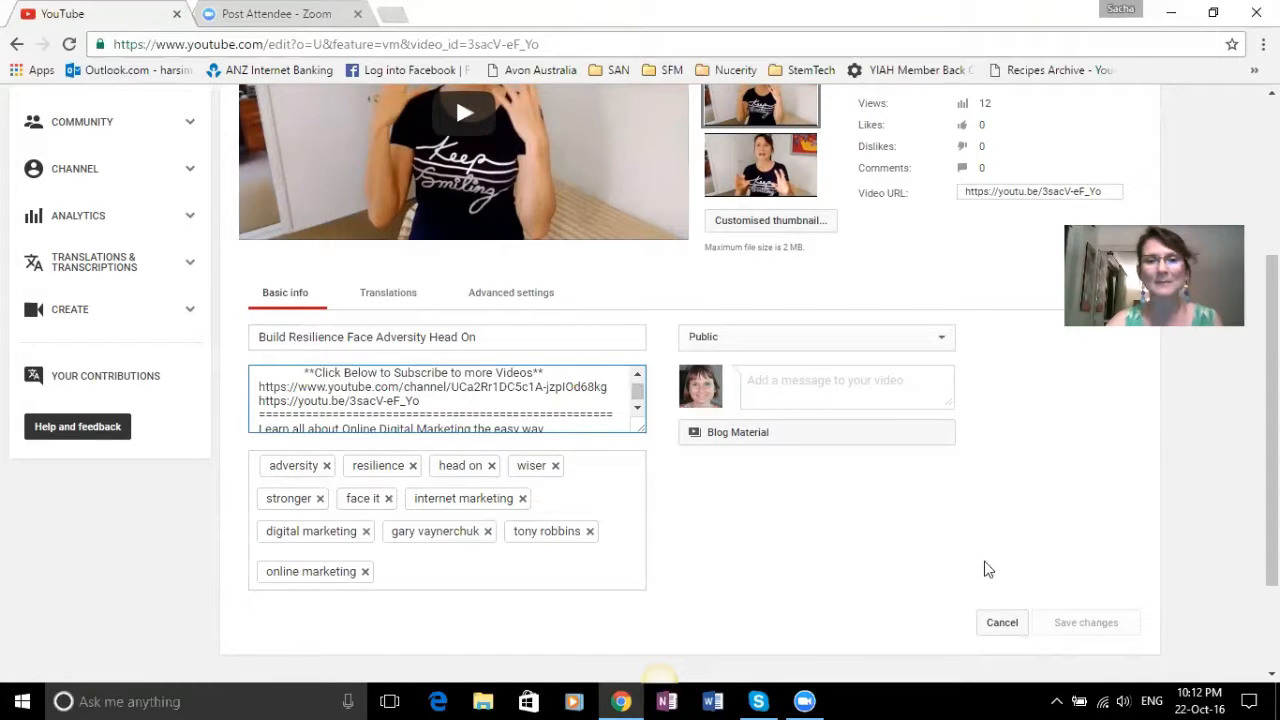
Step: Check the video's privacy options, keep it Public, return to the start of the description and save the changes
scroll(948, 550, down, 1)
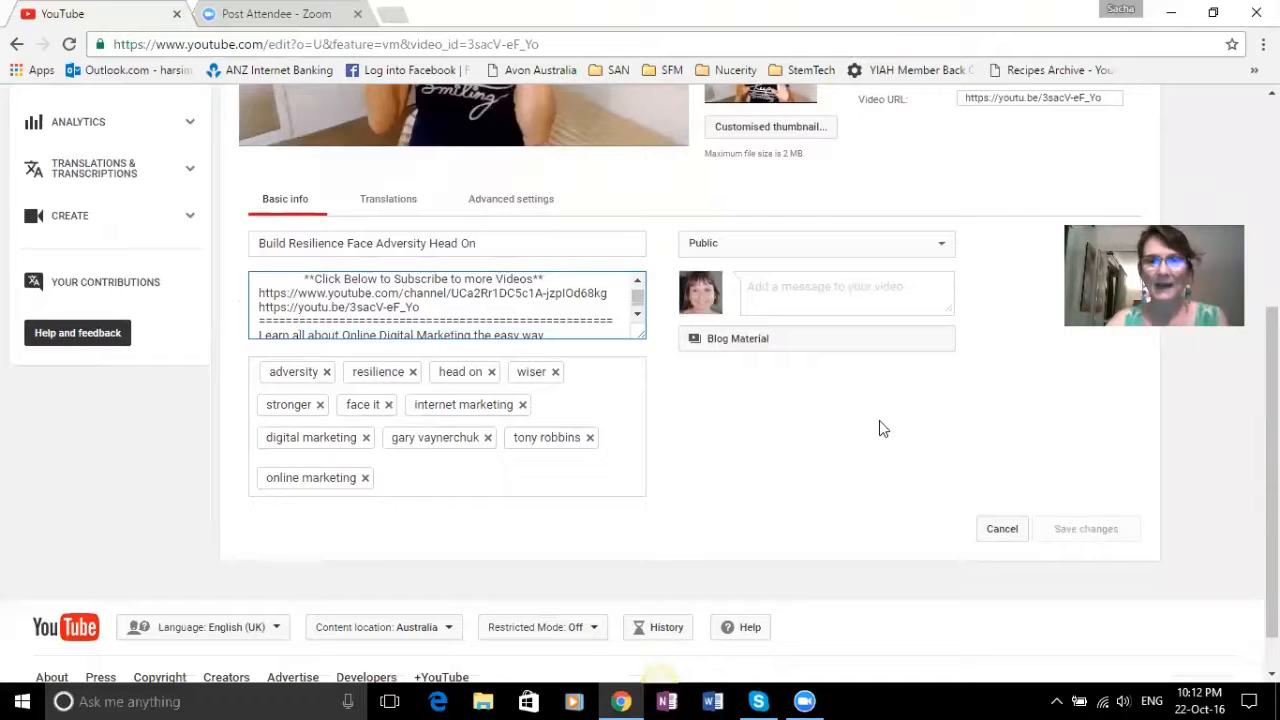
scroll(879, 428, down, 1)
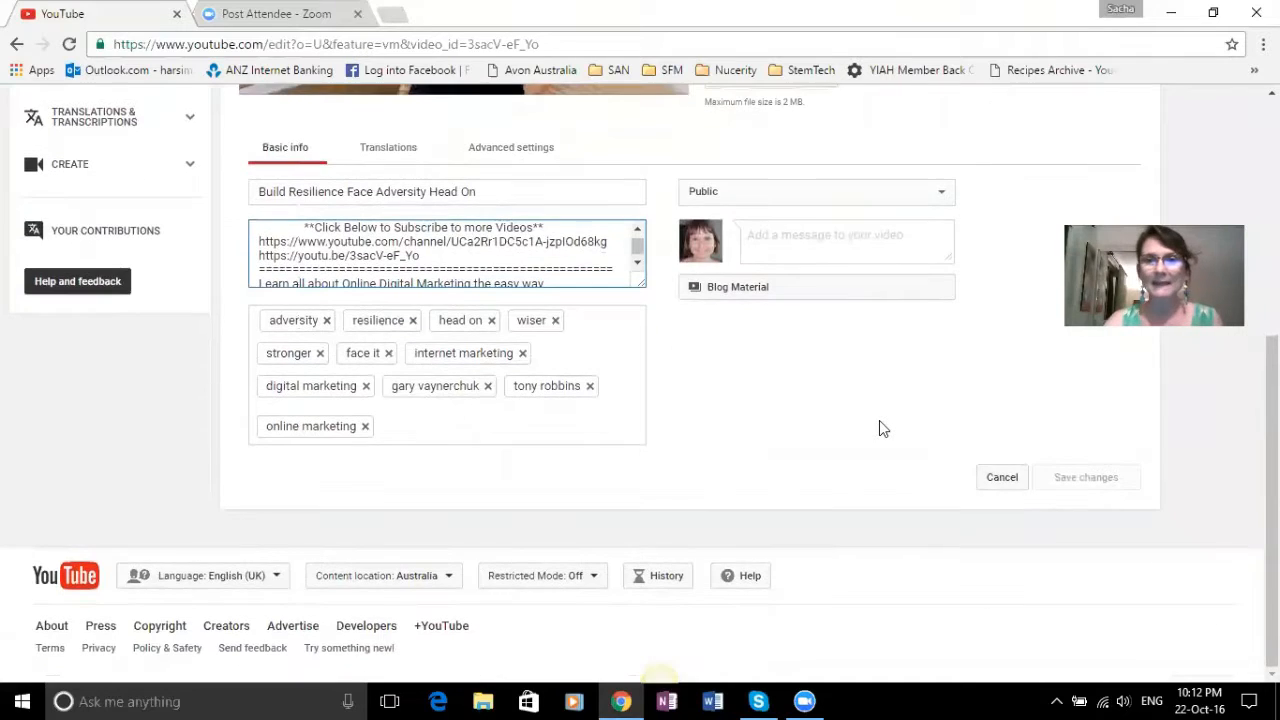
click(943, 188)
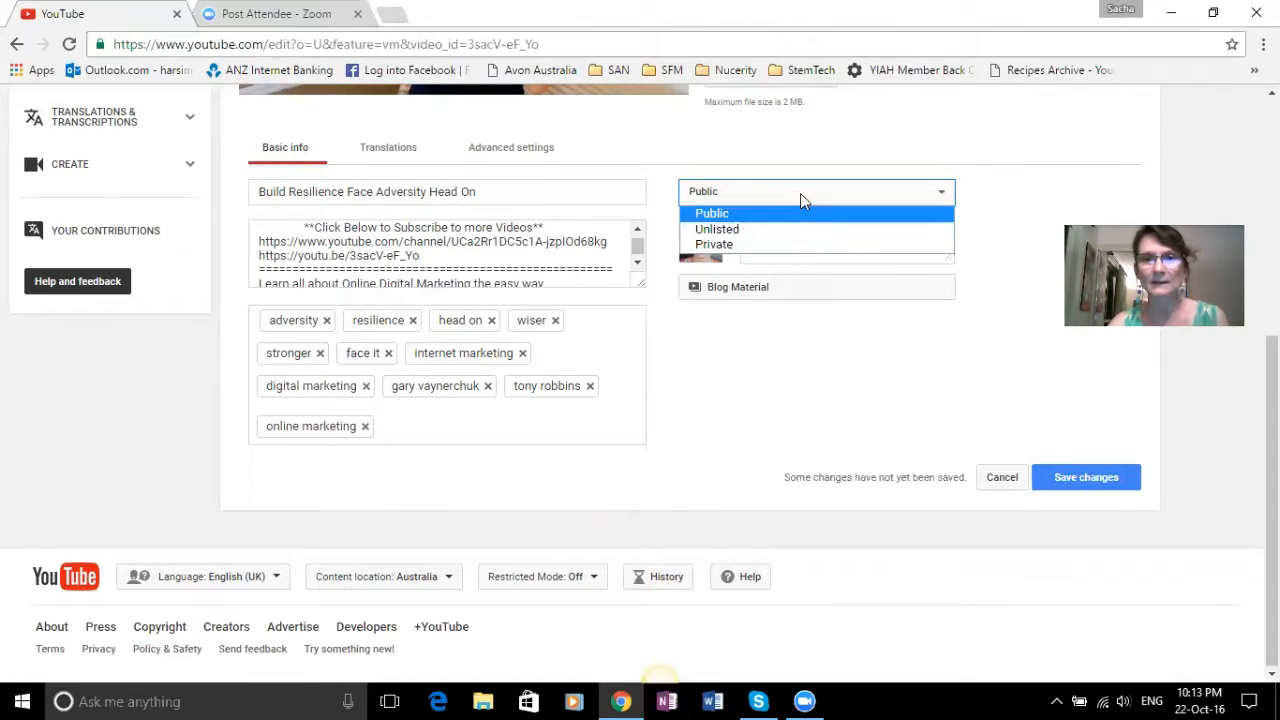
click(921, 395)
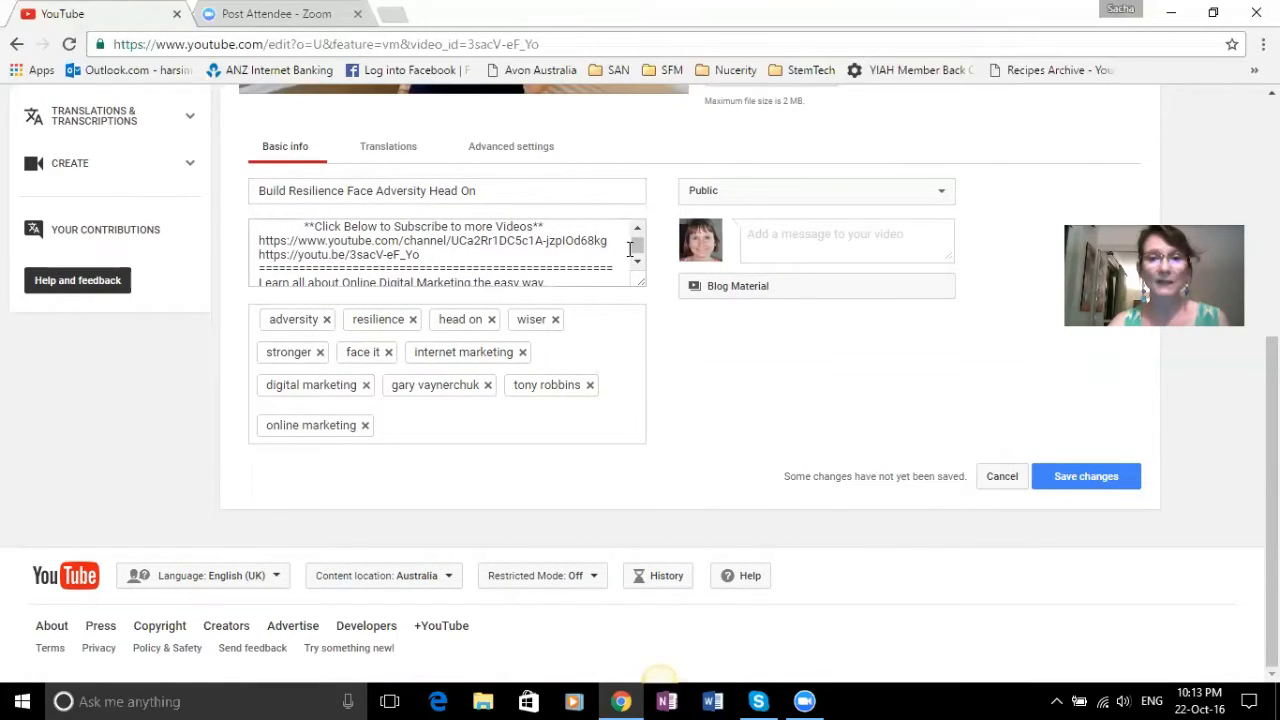
drag(637, 247, 643, 244)
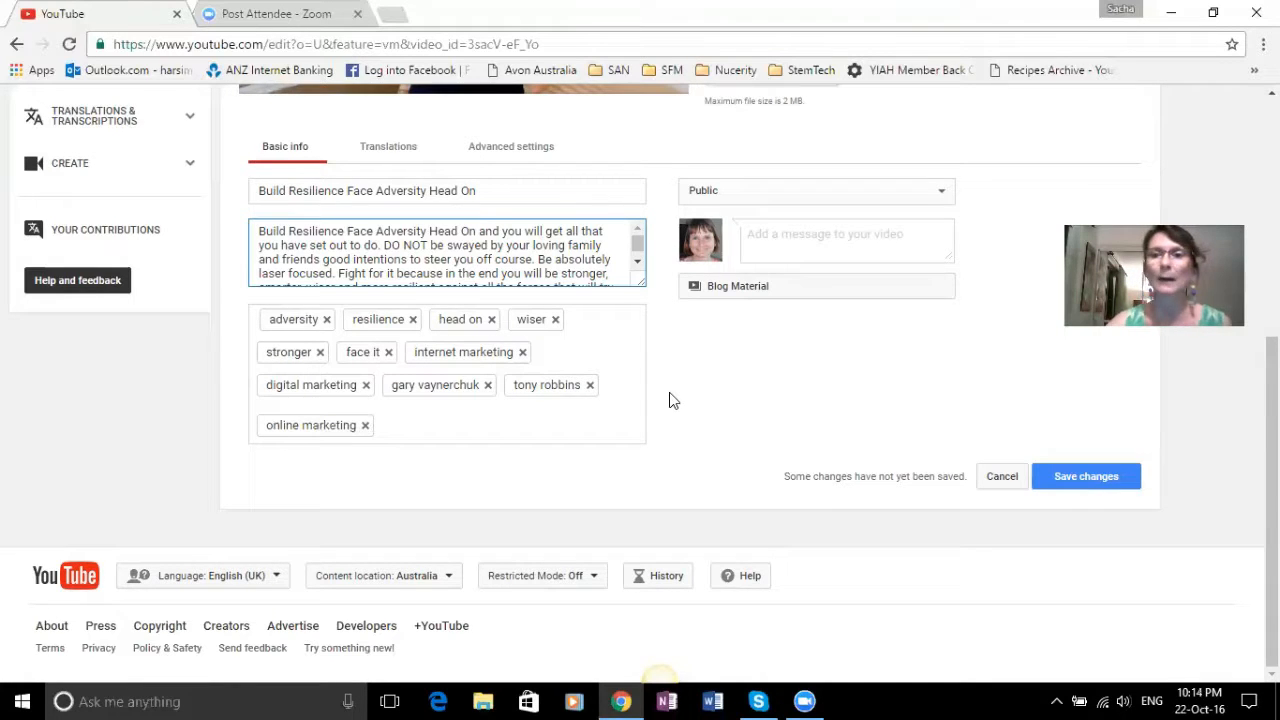
click(1097, 479)
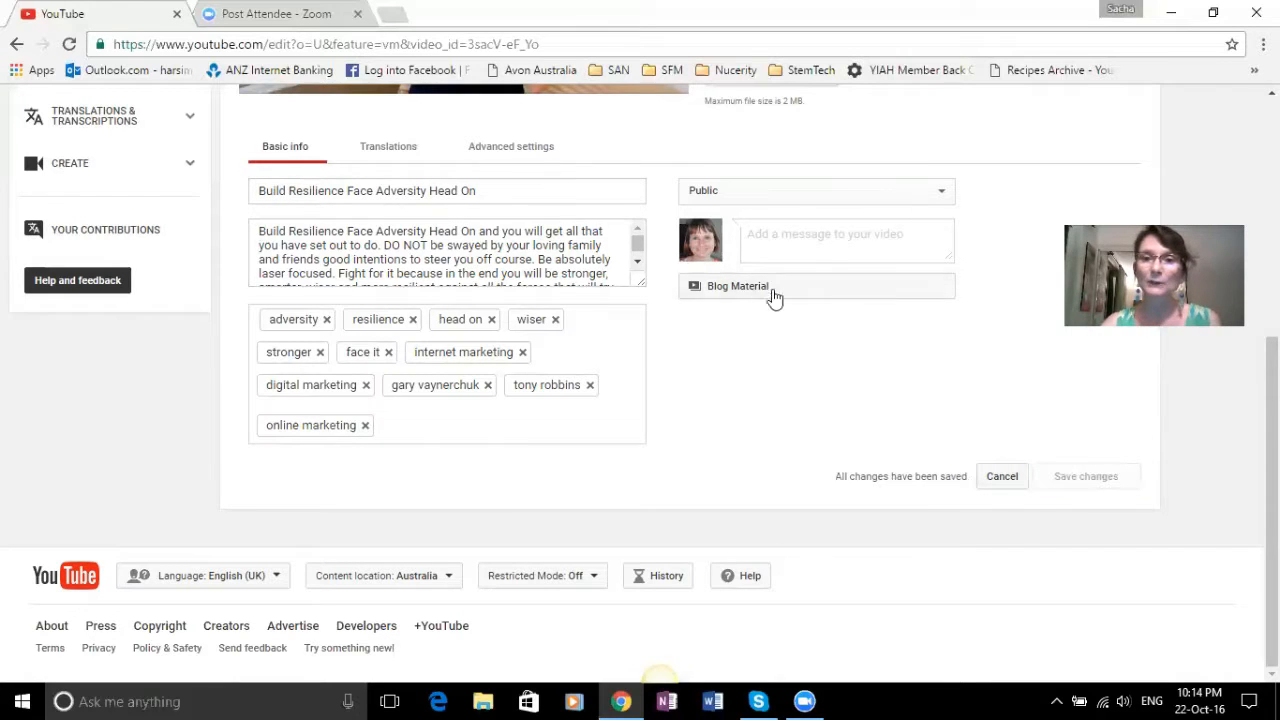
Step: Open the video's playlist choices and review them together with the rest of its settings
click(806, 294)
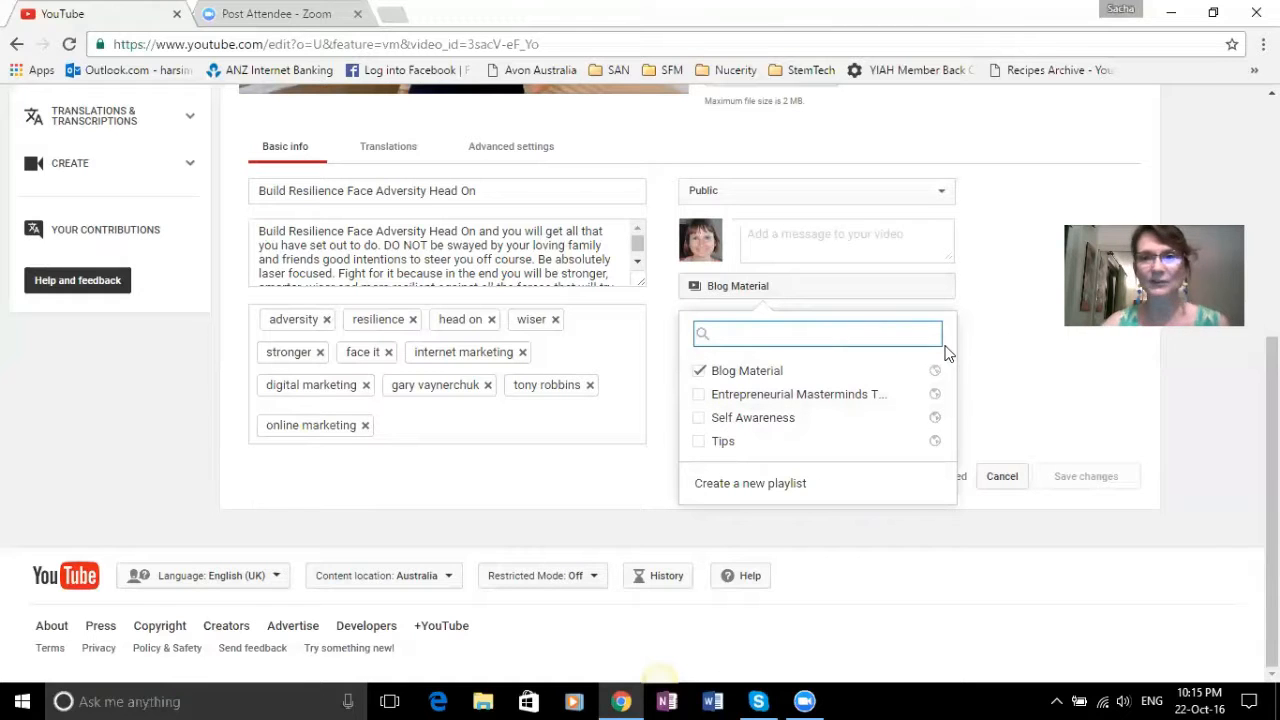
scroll(991, 309, up, 2)
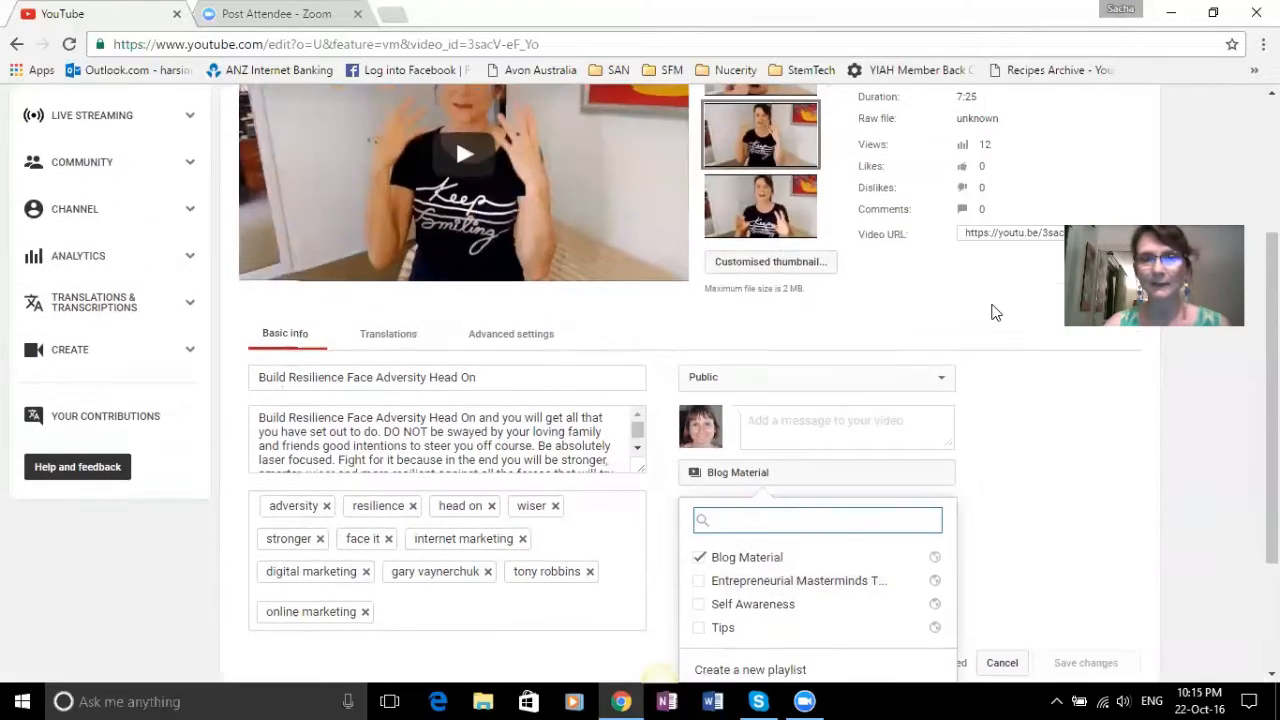
scroll(214, 300, up, 1)
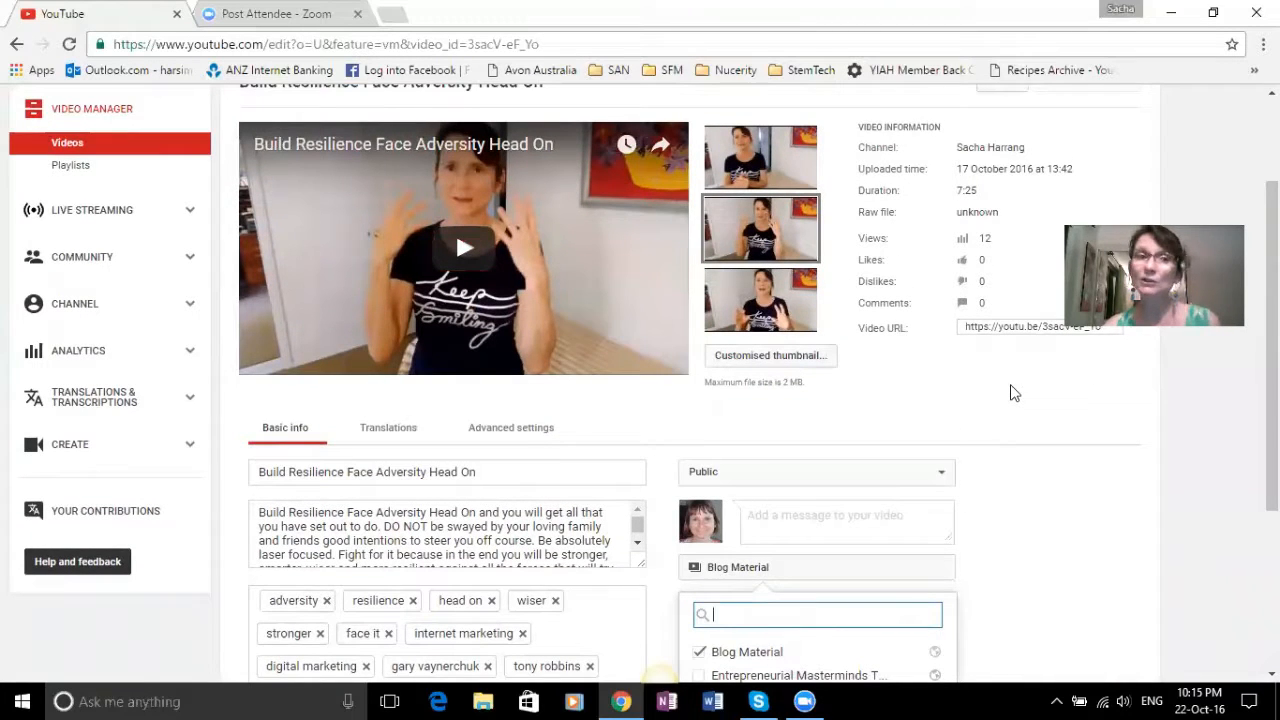
scroll(429, 326, down, 2)
scroll(169, 337, up, 2)
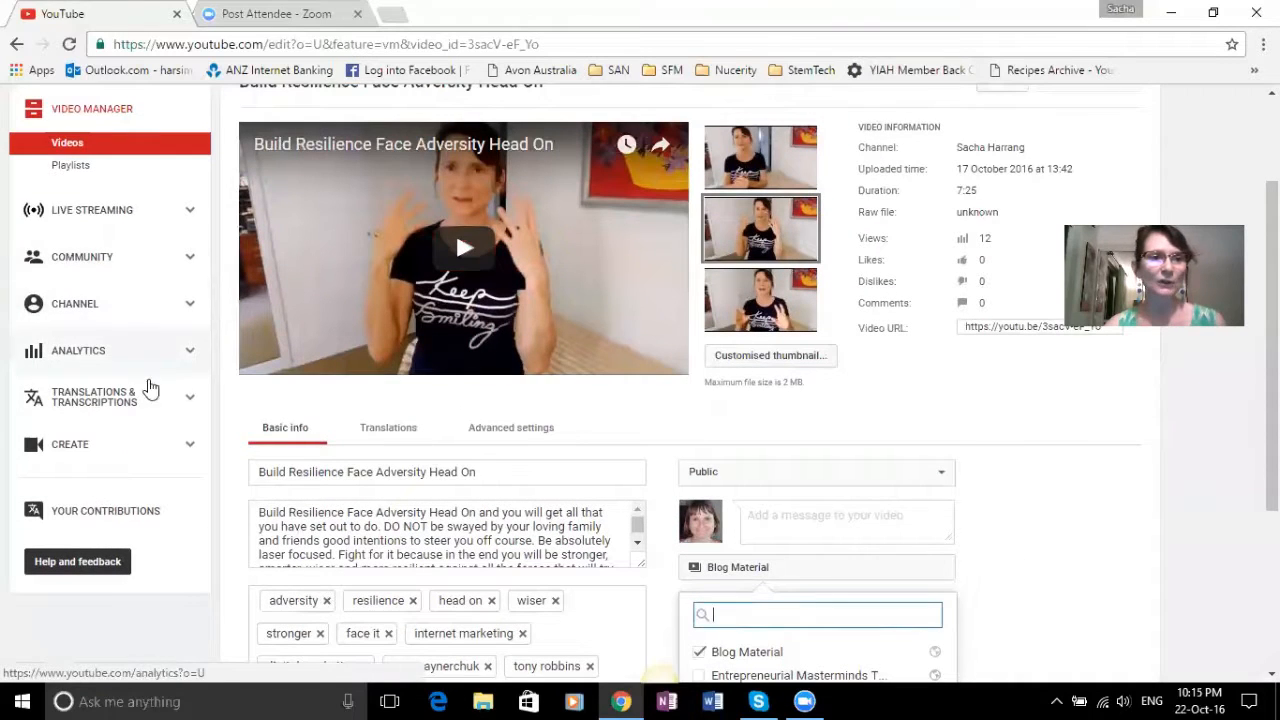